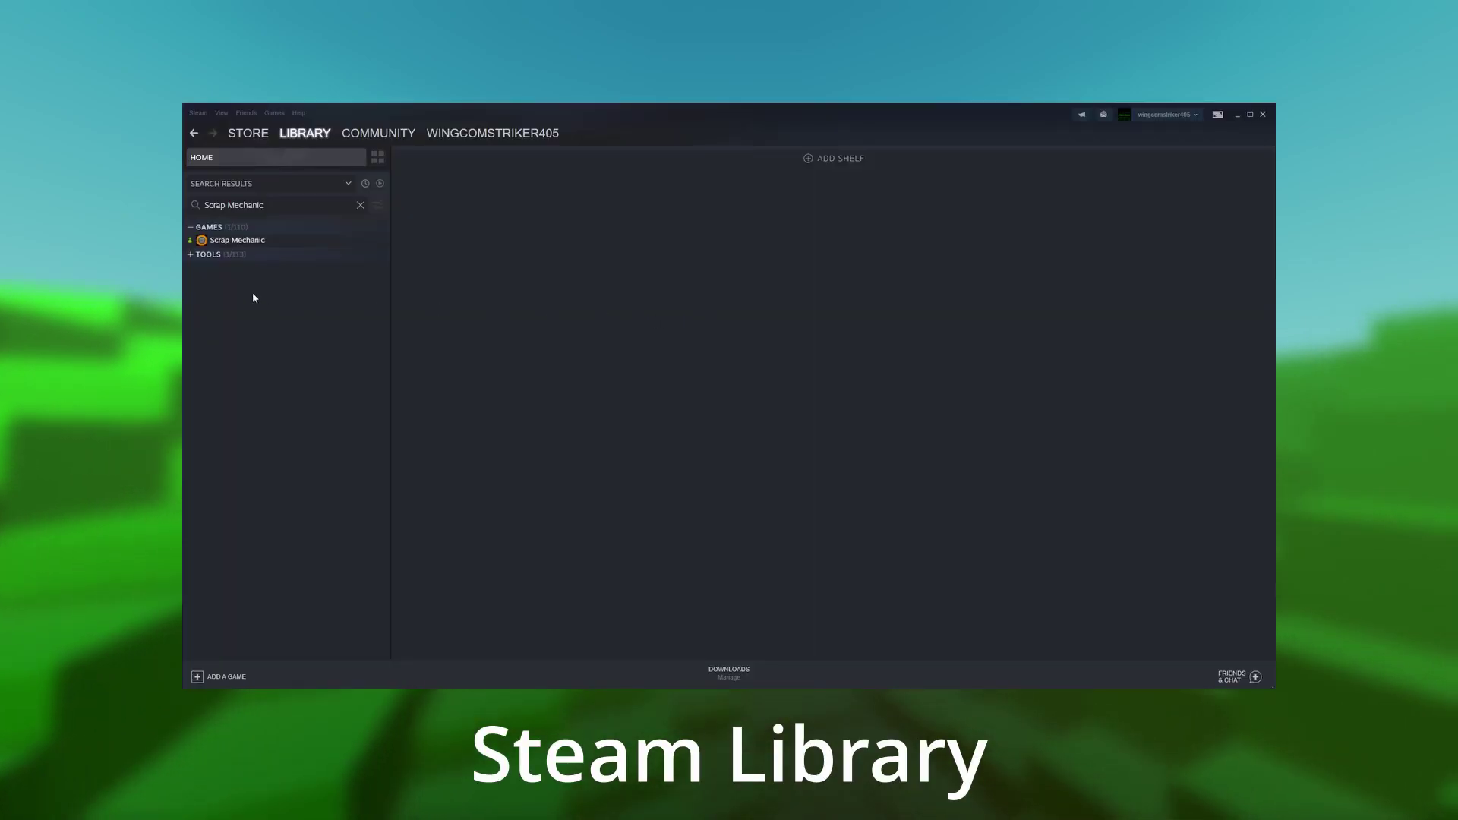
- Open Scrap Mechanic's Properties from the Steam Library and go to the Local Files section
{"action": "right_click", "coordinate": [240, 241]}
{"action": "left_click", "coordinate": [277, 313]}
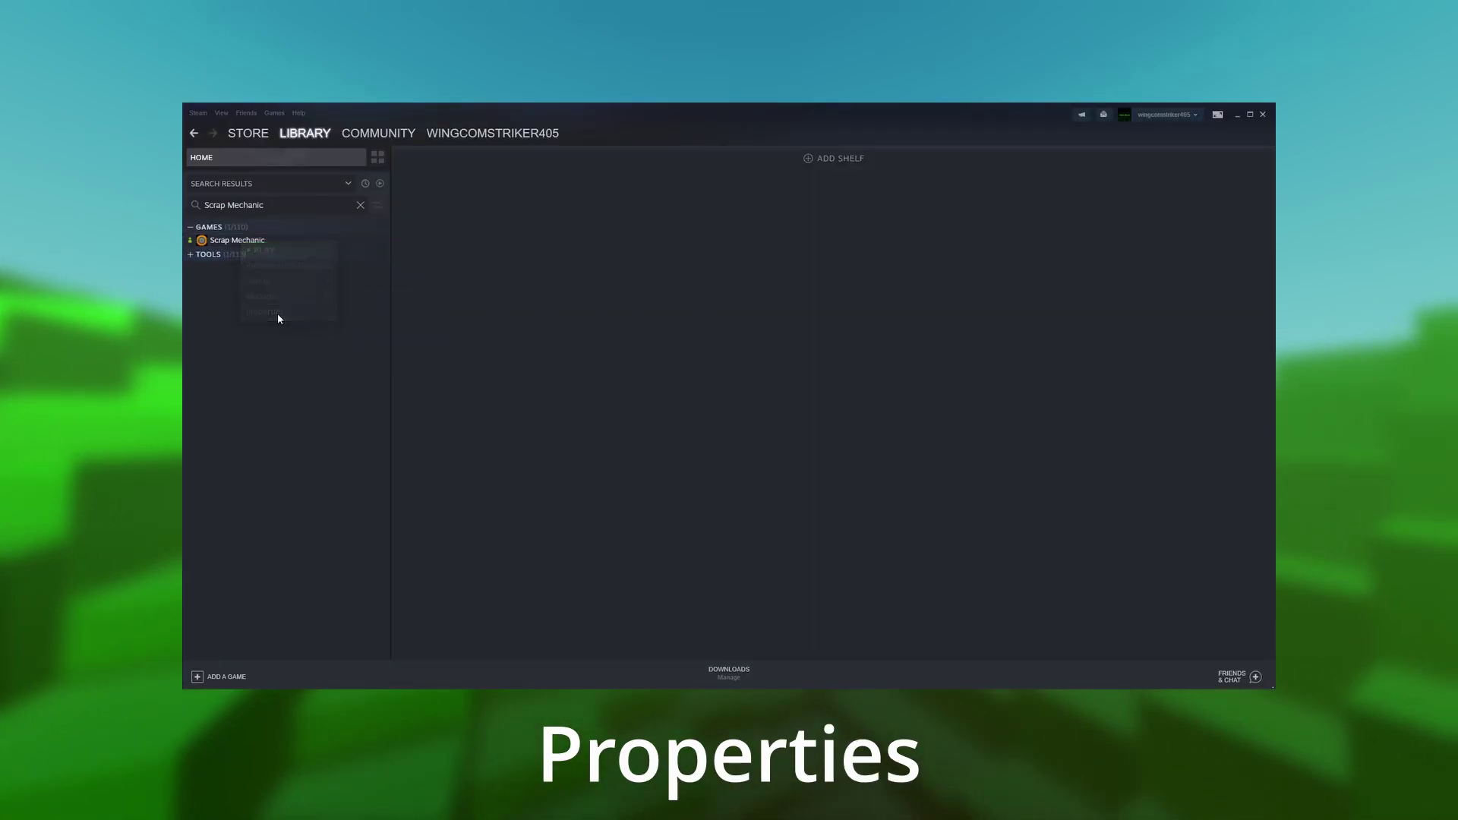
{"action": "left_click", "coordinate": [517, 335]}
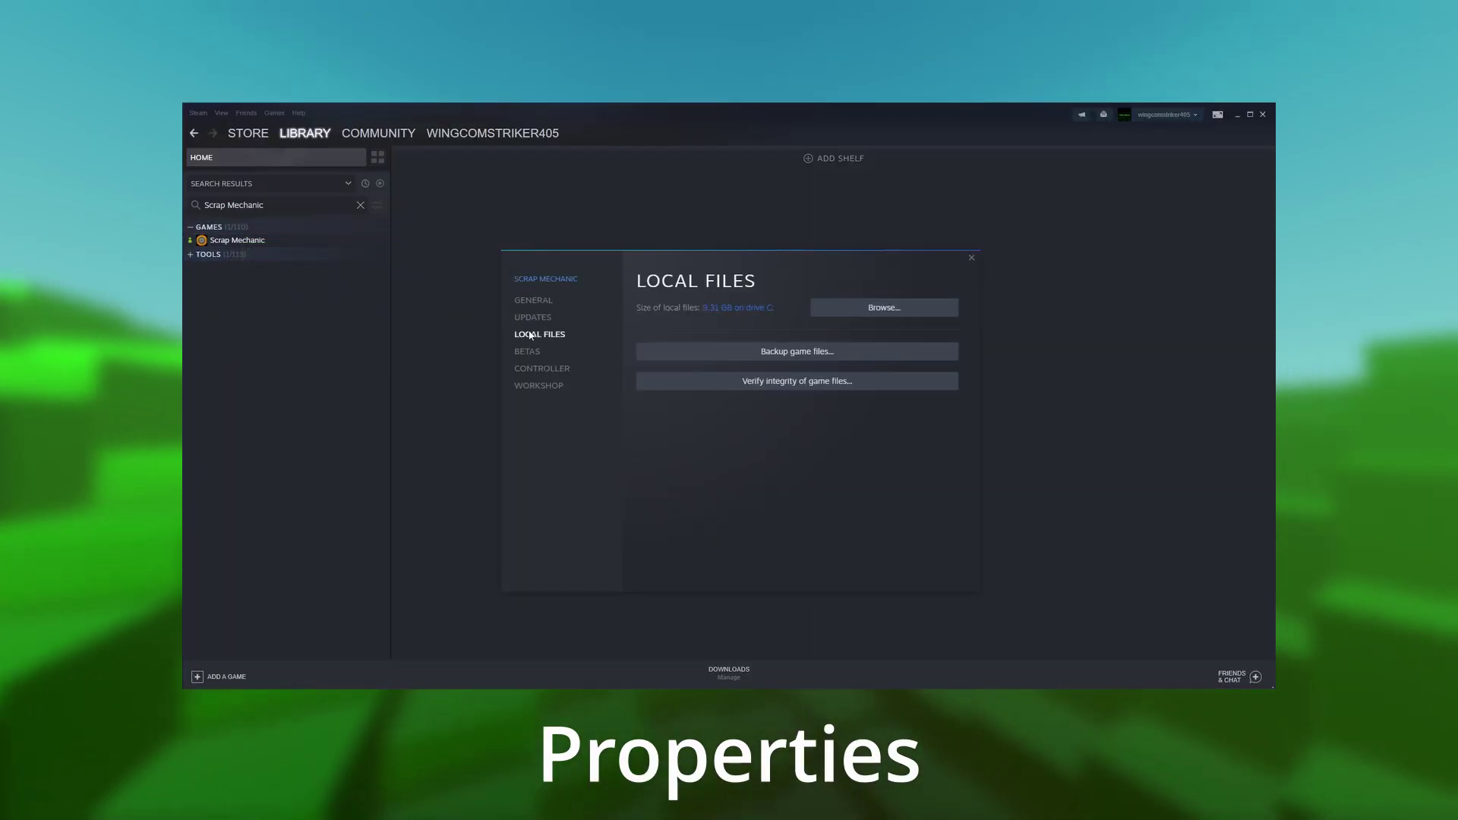
{"action": "left_click", "coordinate": [859, 308]}
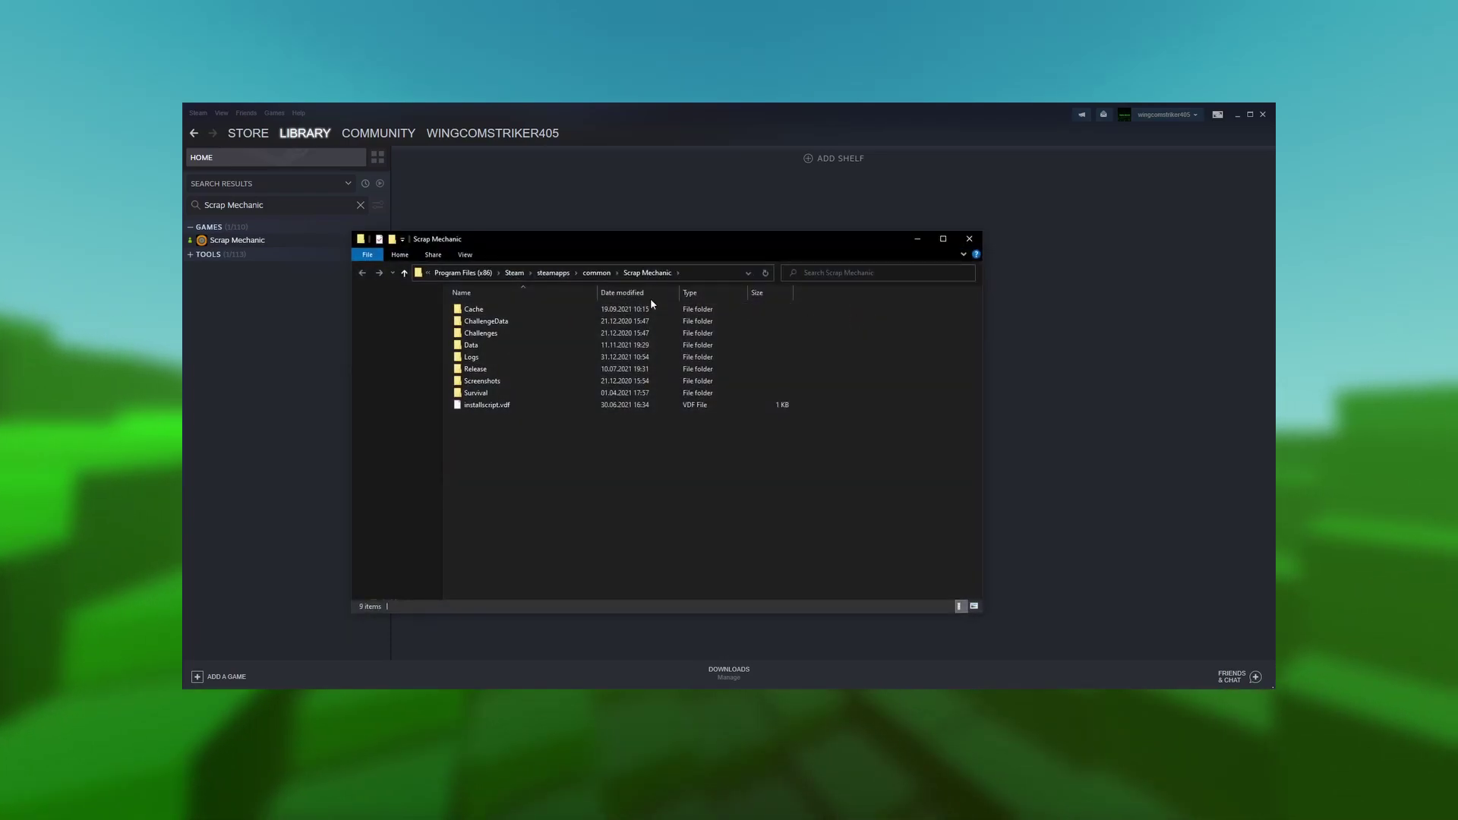
{"action": "left_click", "coordinate": [553, 273]}
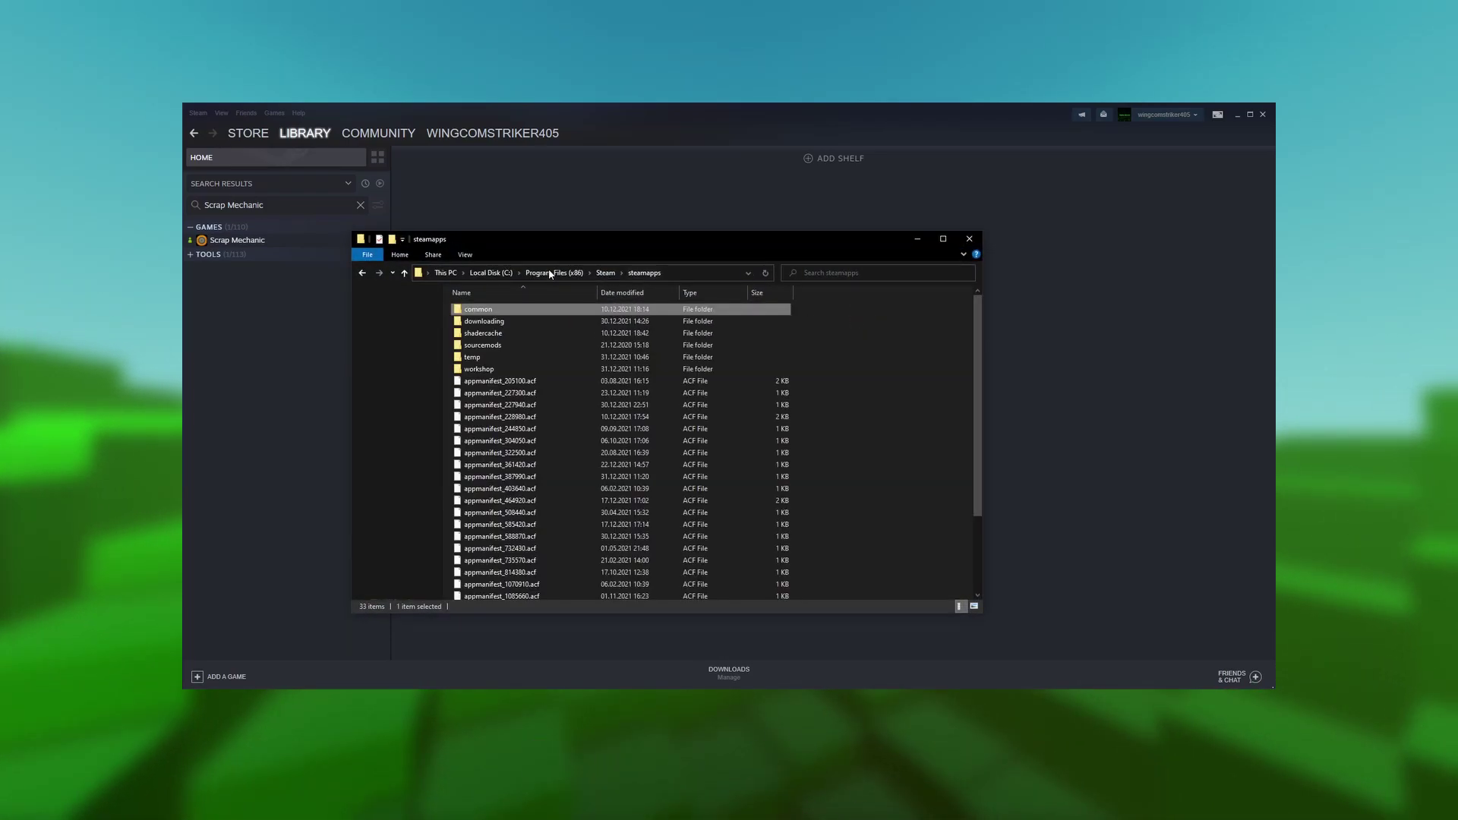
{"action": "double_click", "coordinate": [479, 370]}
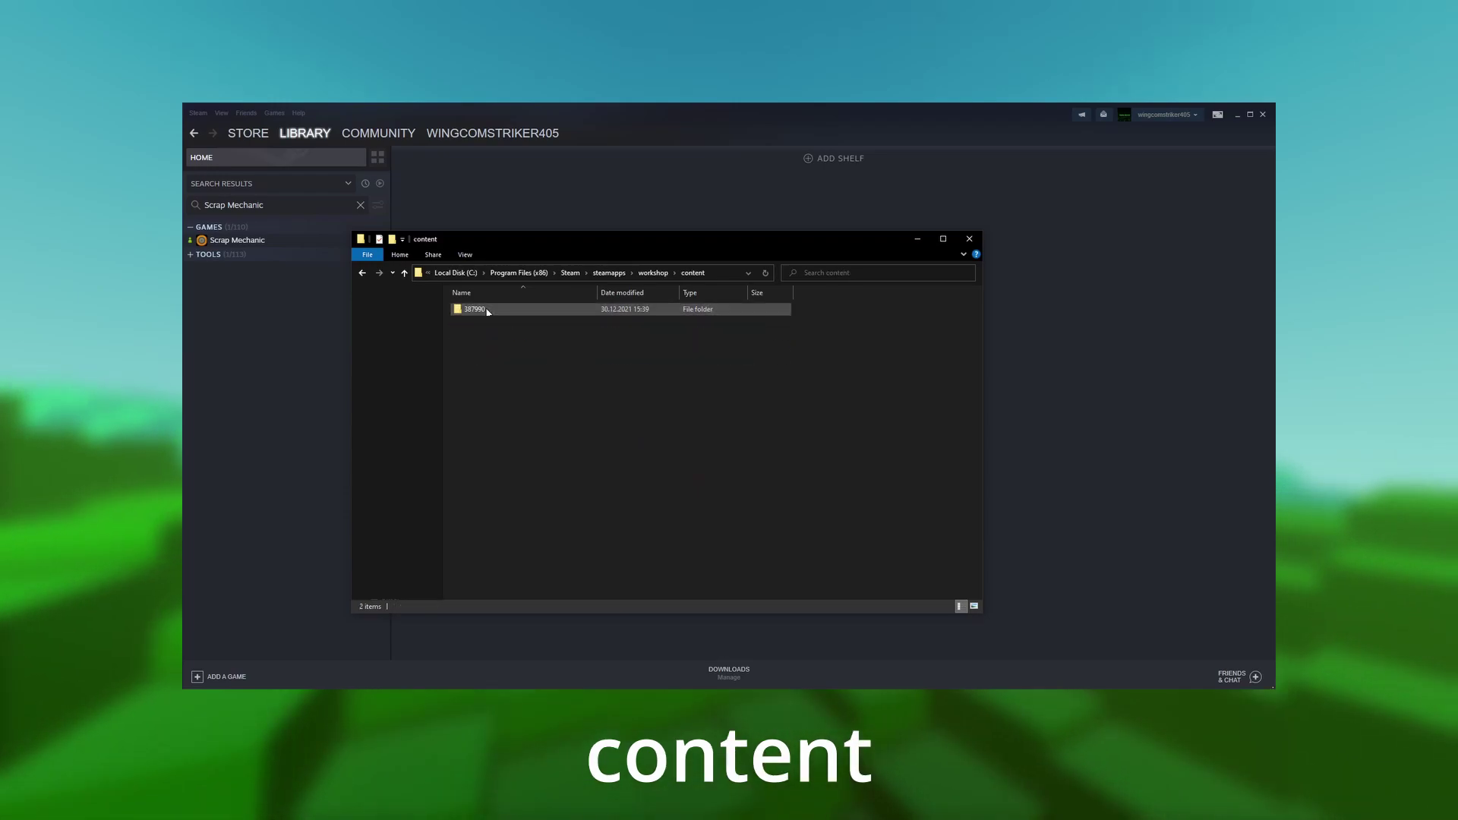
{"action": "double_click", "coordinate": [487, 311]}
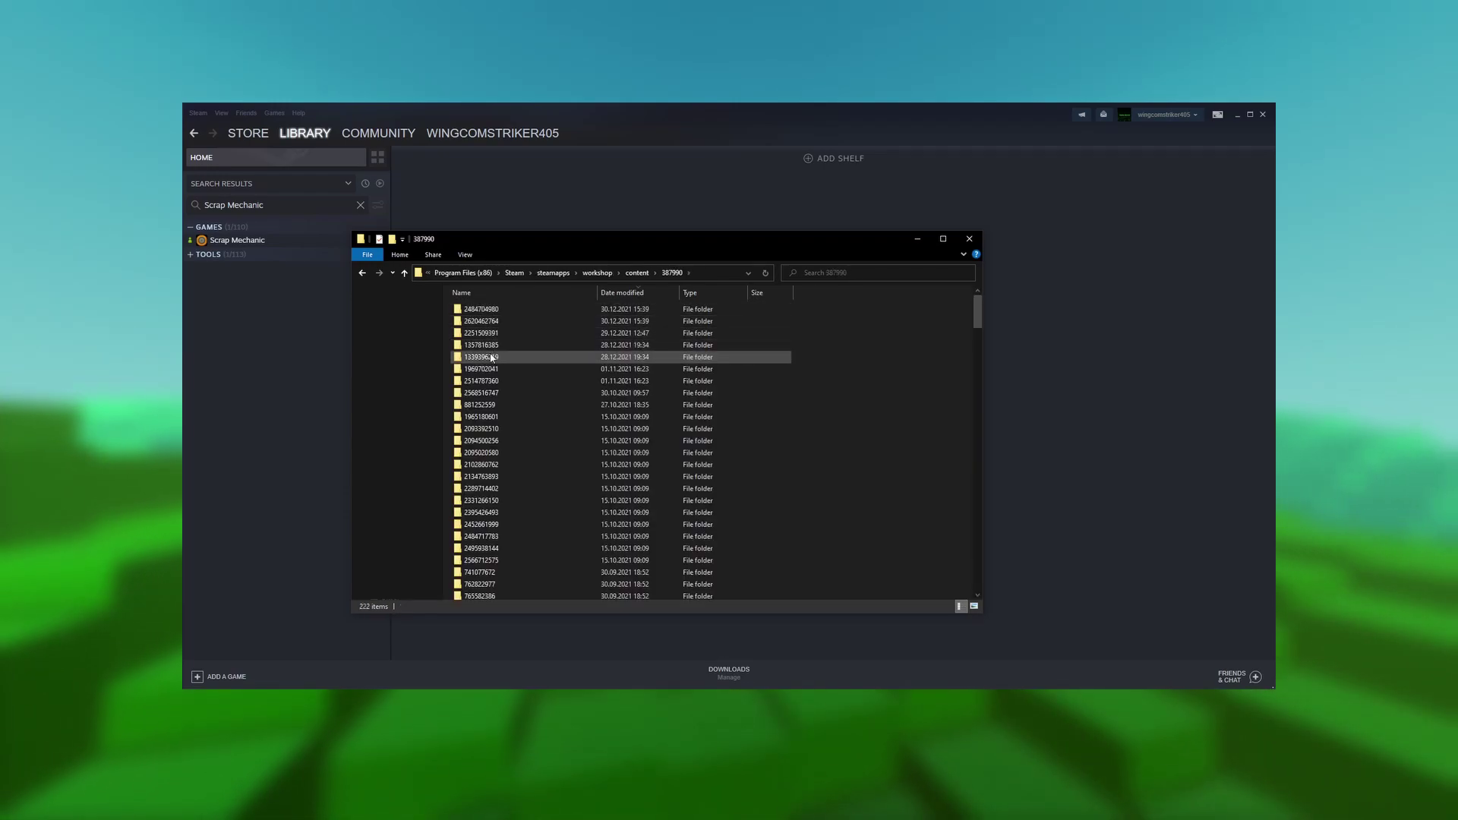
{"action": "double_click", "coordinate": [488, 375]}
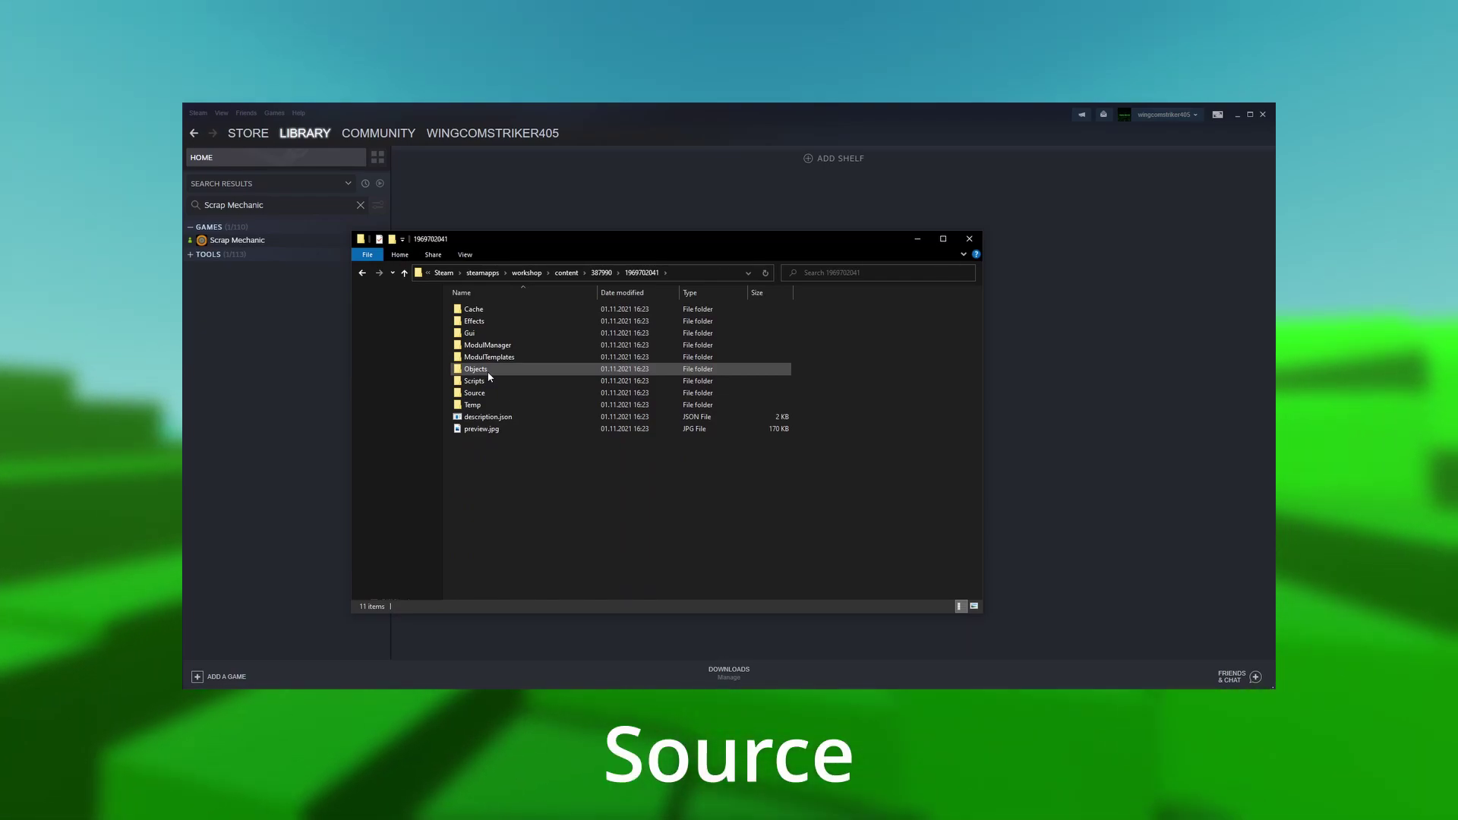
{"action": "left_click", "coordinate": [482, 396]}
{"action": "double_click", "coordinate": [481, 393]}
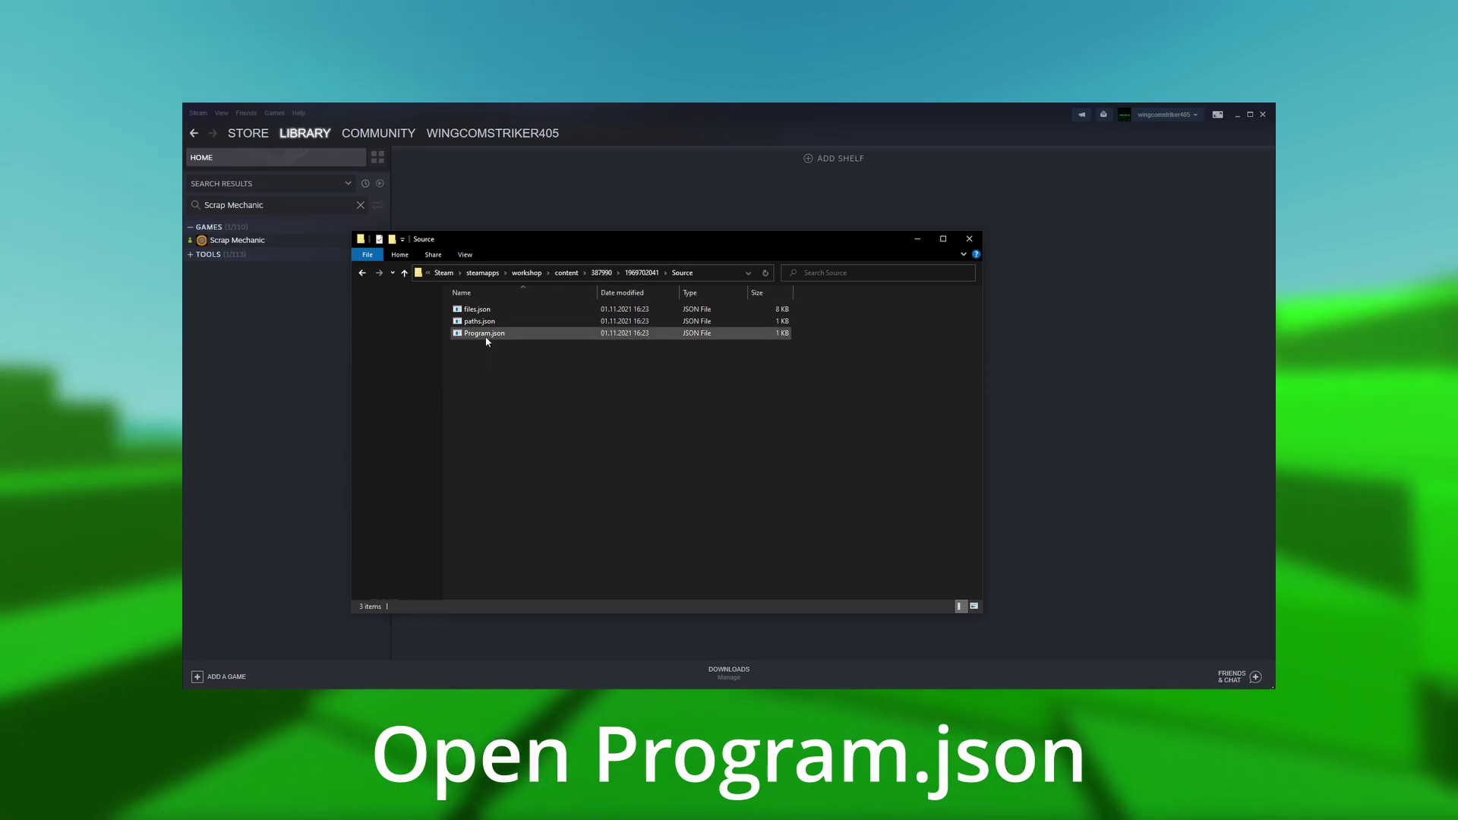
{"action": "double_click", "coordinate": [485, 335]}
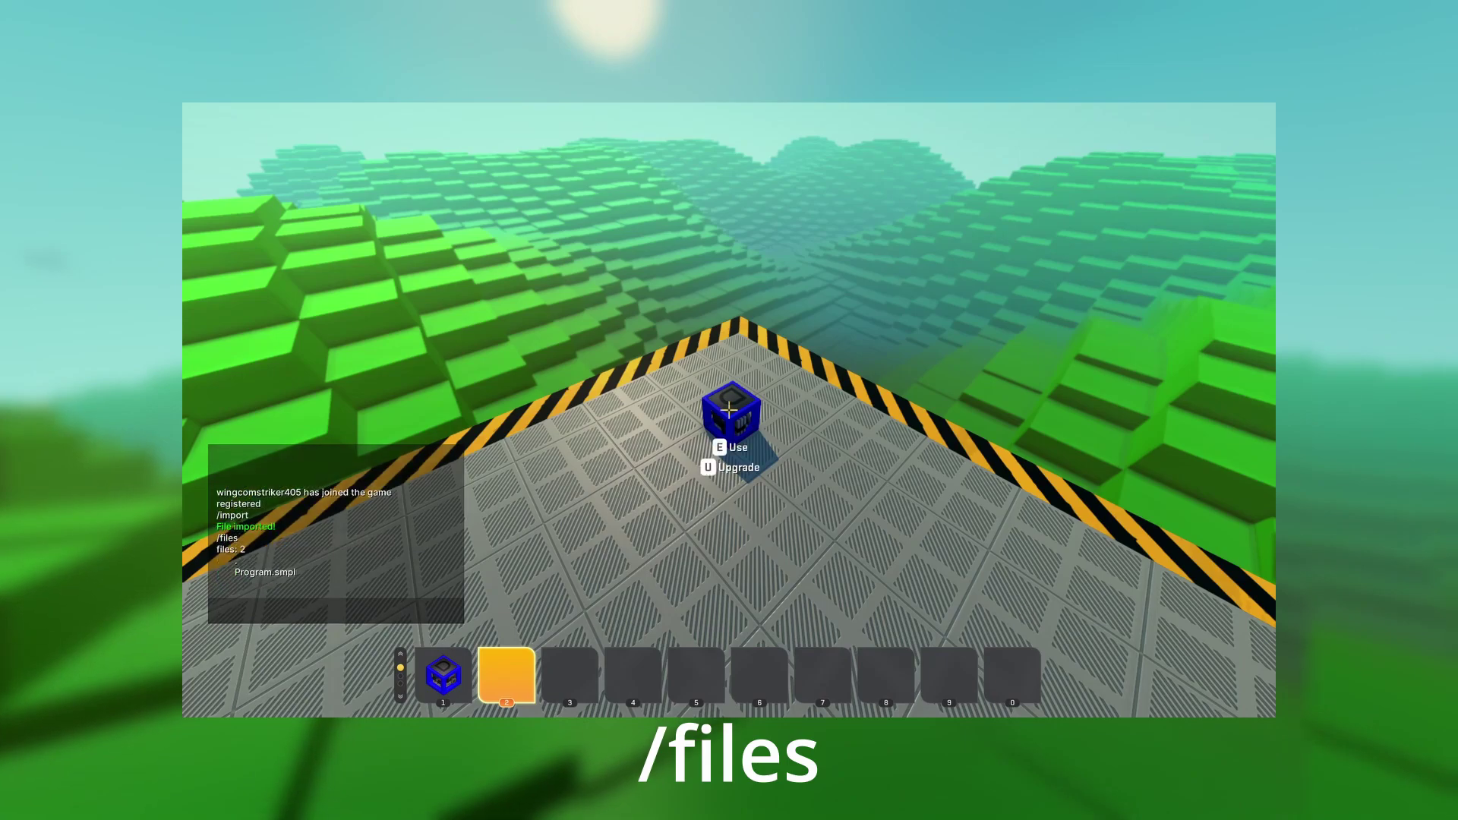
- Run /tree and /pwd in chat, then create an empty file testfile with /mkf
{"action": "type", "text": "/"}
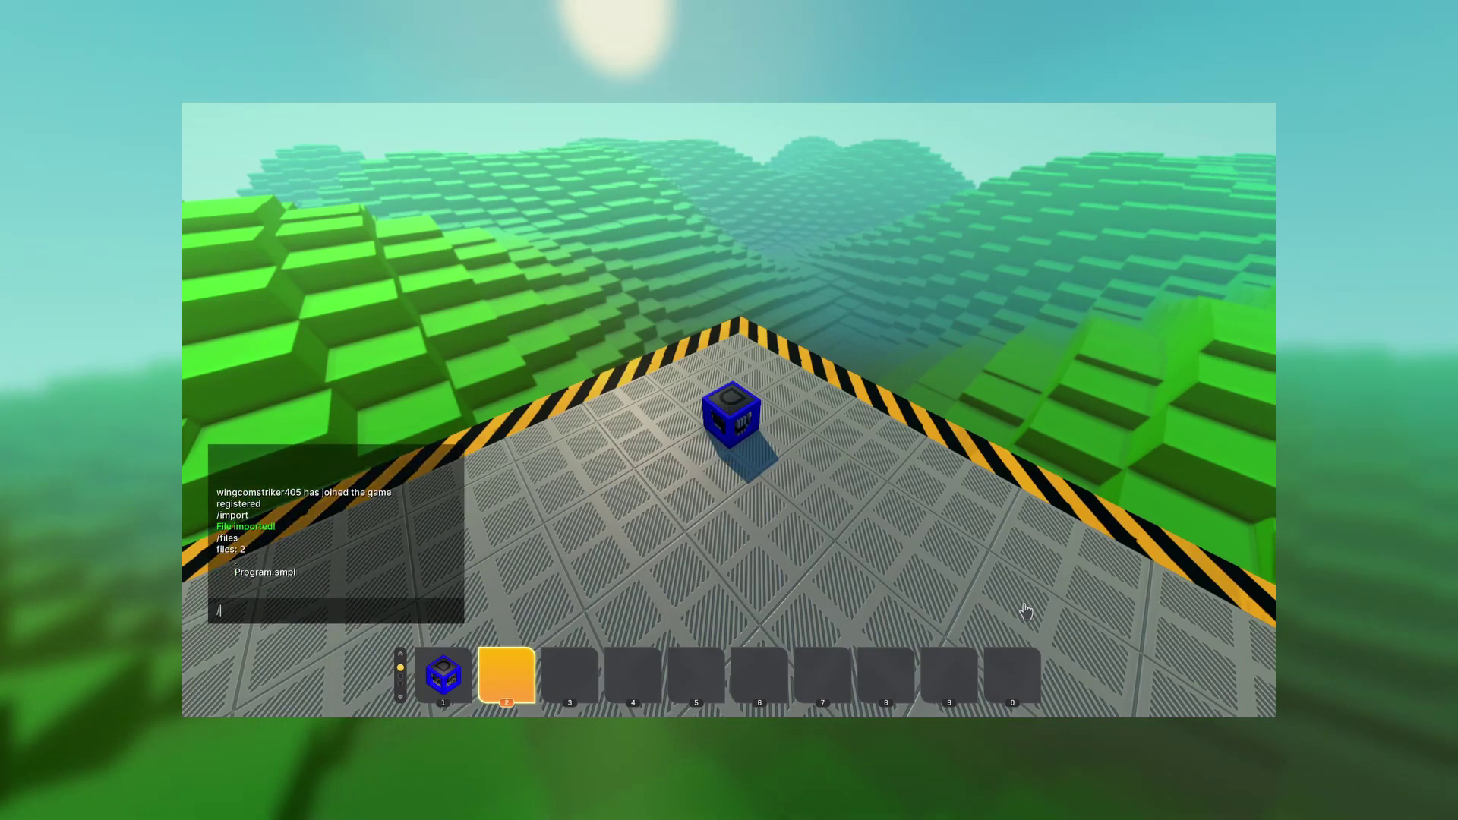
{"action": "type", "text": "tree"}
{"action": "key", "text": "Return"}
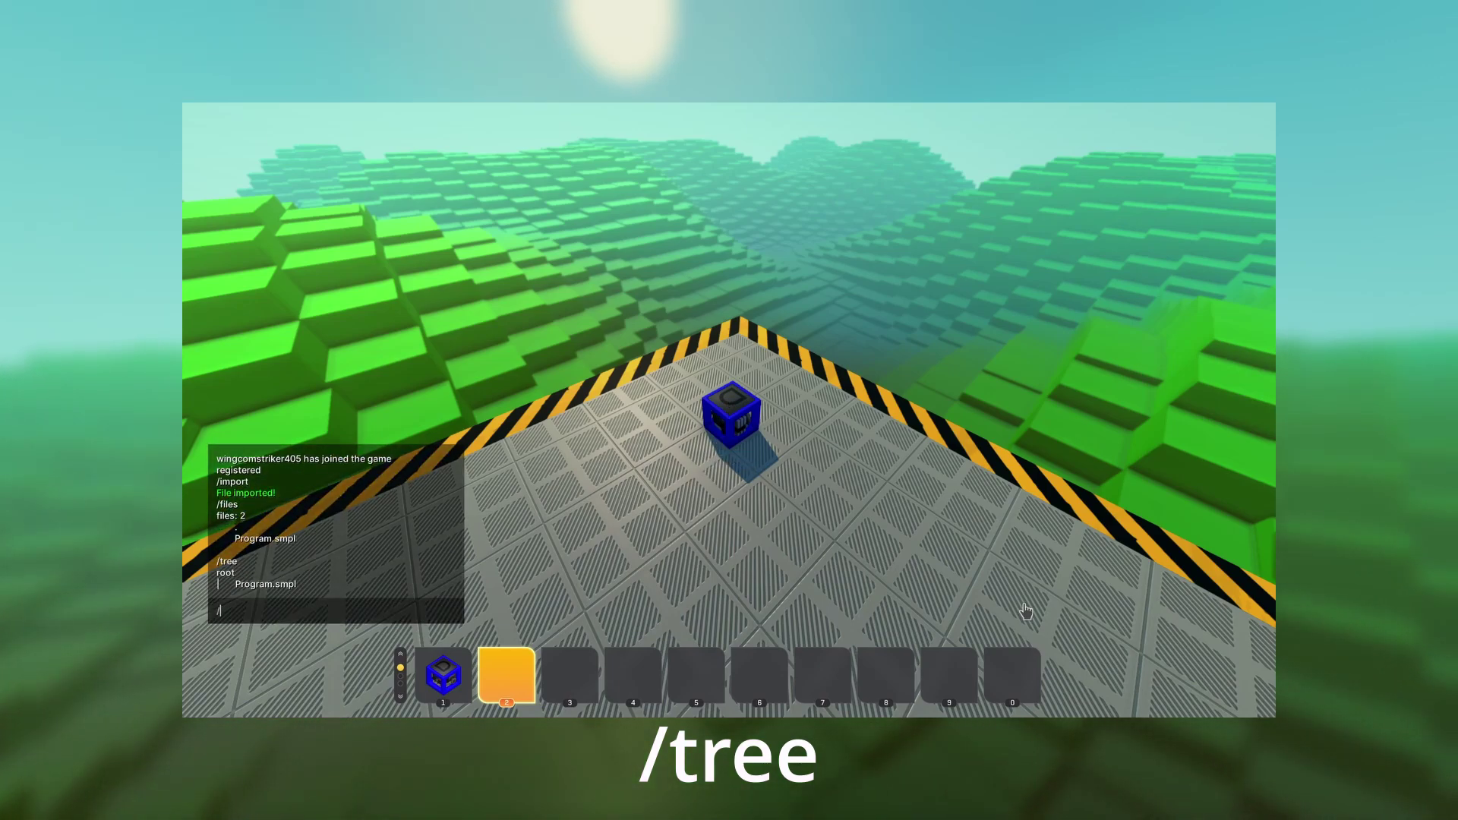
{"action": "type", "text": "/pwd"}
{"action": "key", "text": "Return"}
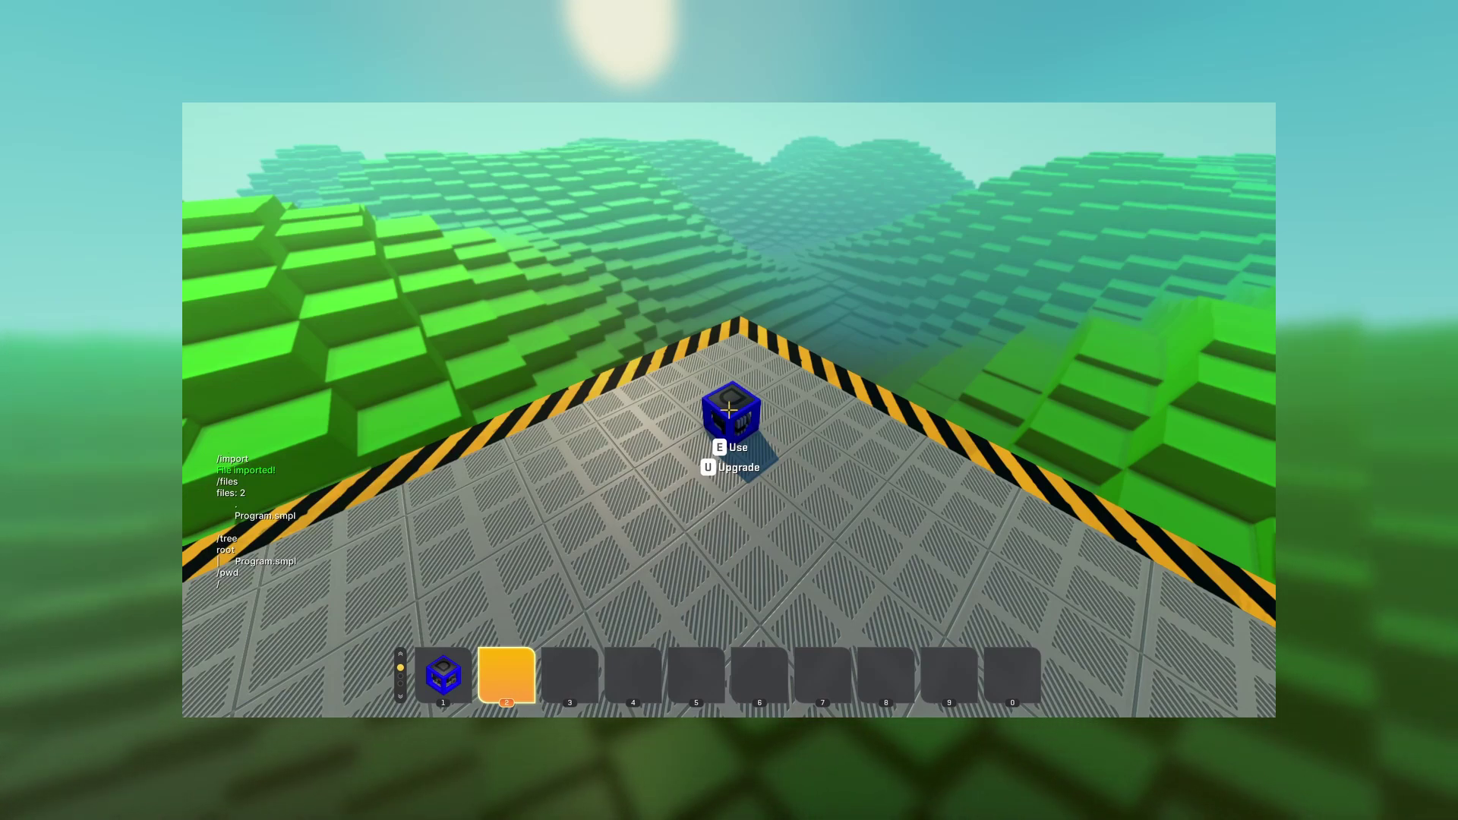
{"action": "type", "text": "t/mkf testfile"}
{"action": "key", "text": "Return"}
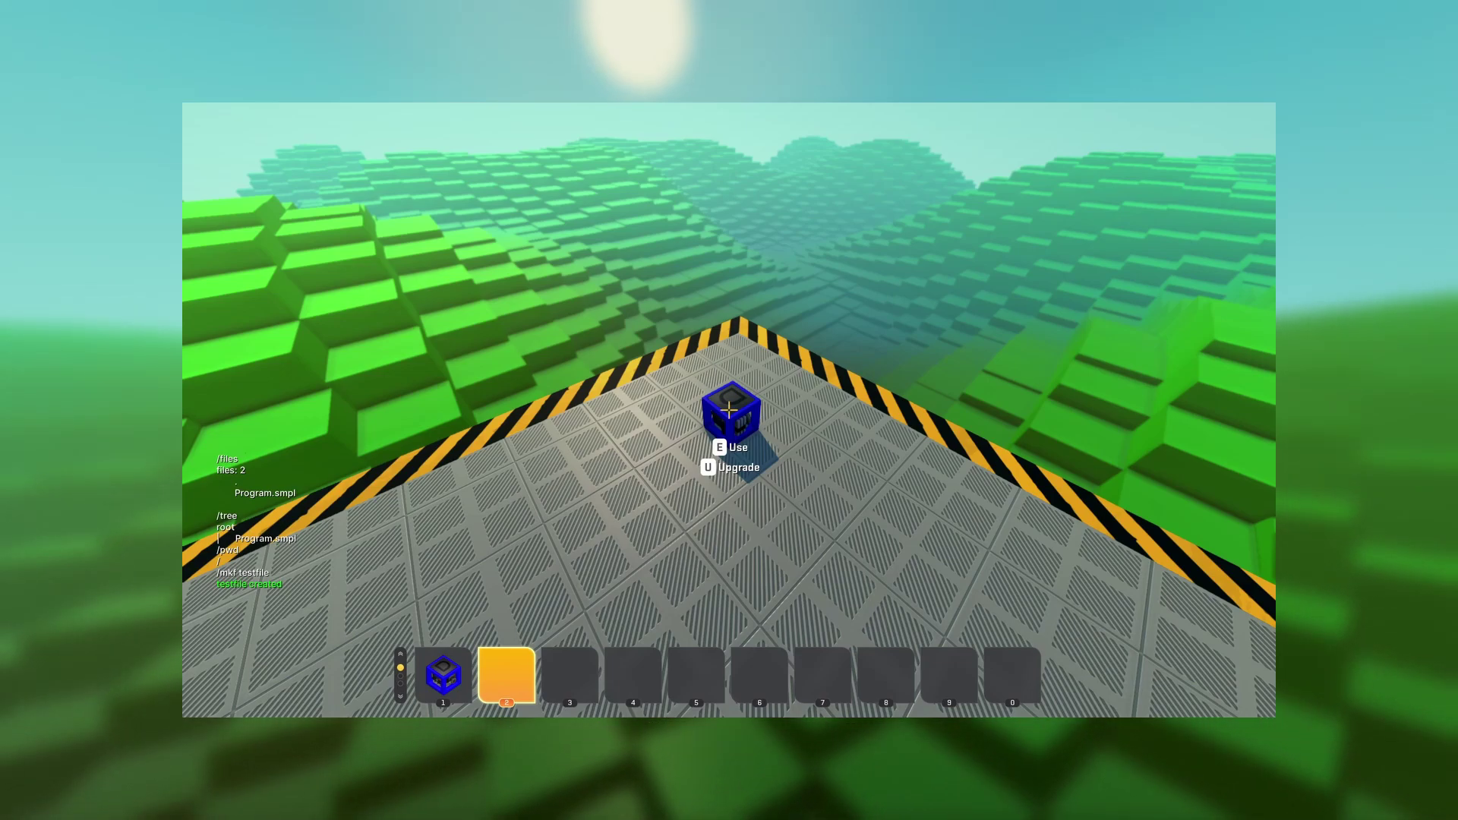
- Create the folder testdir with /mkd and delete testfile with /rm
{"action": "type", "text": "t/mkd testdir"}
{"action": "key", "text": "Return"}
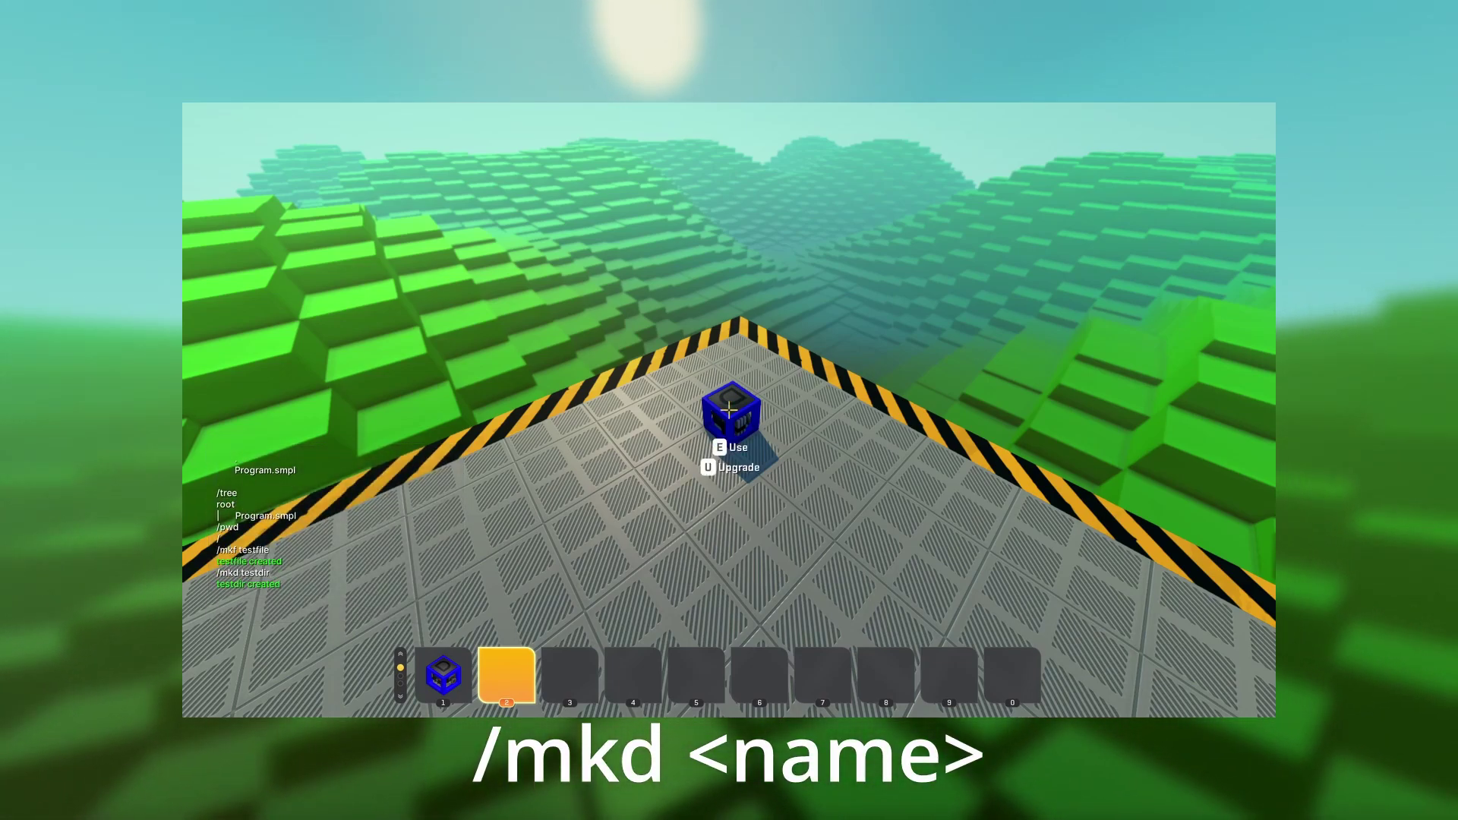
{"action": "type", "text": "t/rm testfile"}
{"action": "key", "text": "Return"}
- Rename testdir to test, move Program.smpl into test, then copy it back to root
{"action": "type", "text": "t/rename testdir test"}
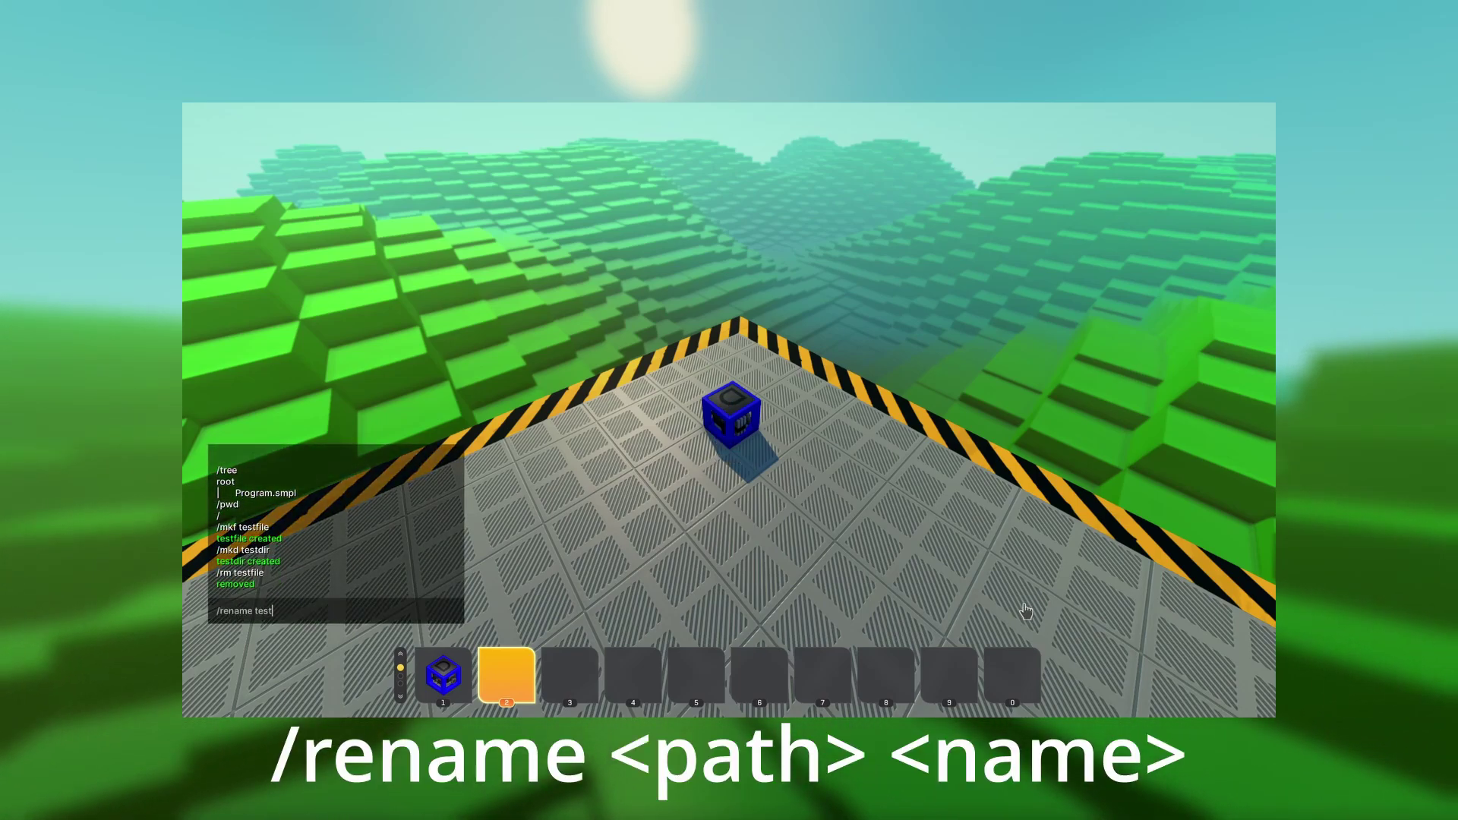
{"action": "key", "text": "Return"}
{"action": "type", "text": "t/move Program.smpl test"}
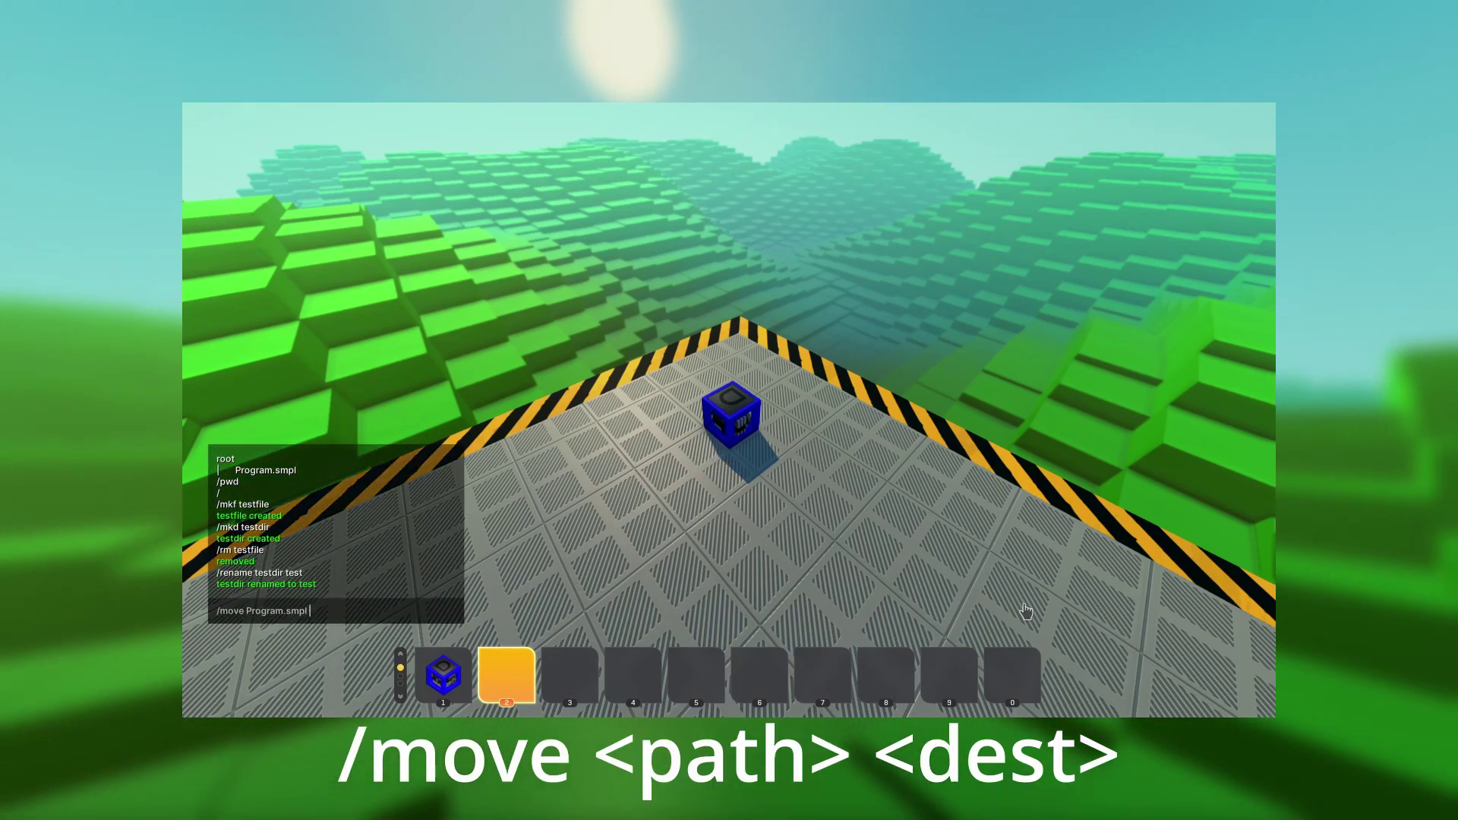
{"action": "key", "text": "Return"}
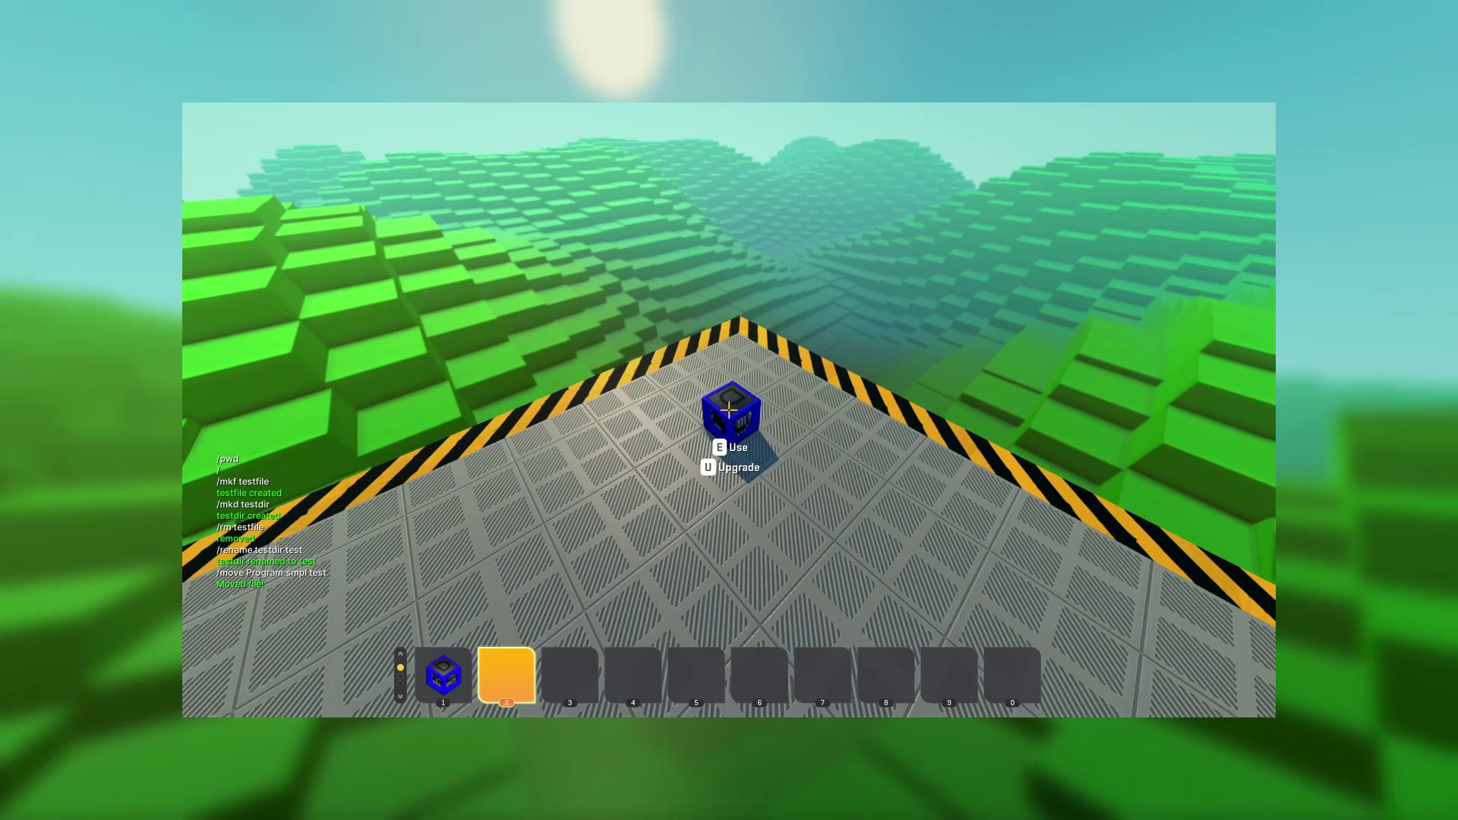
{"action": "type", "text": "t/copy test/Program.smpl ."}
{"action": "key", "text": "Return"}
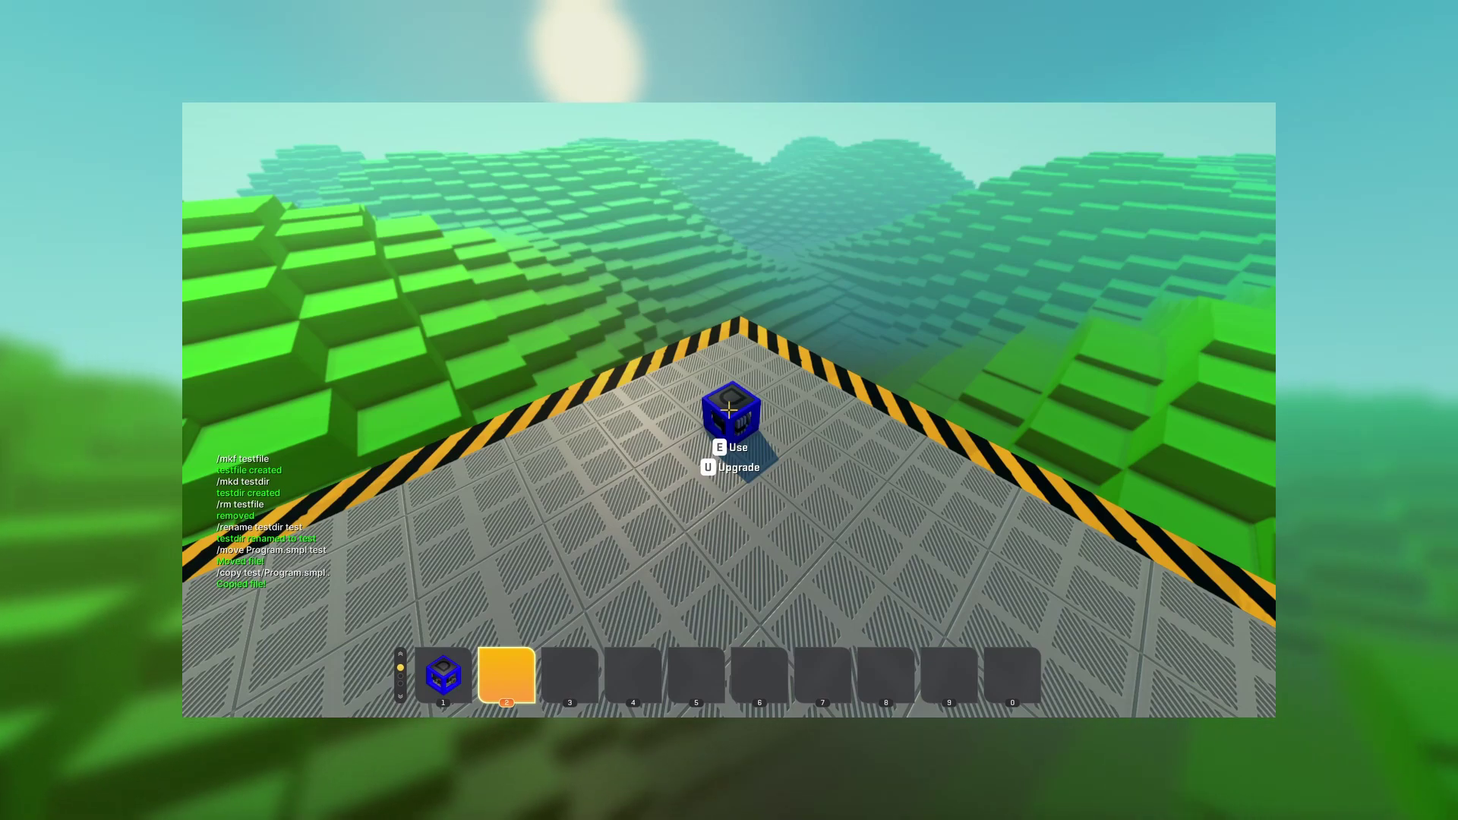
- Compile Program.smpl into out with /smpl and run it with /run out, printing Hello World!
{"action": "type", "text": "/smpl Program.smpl out"}
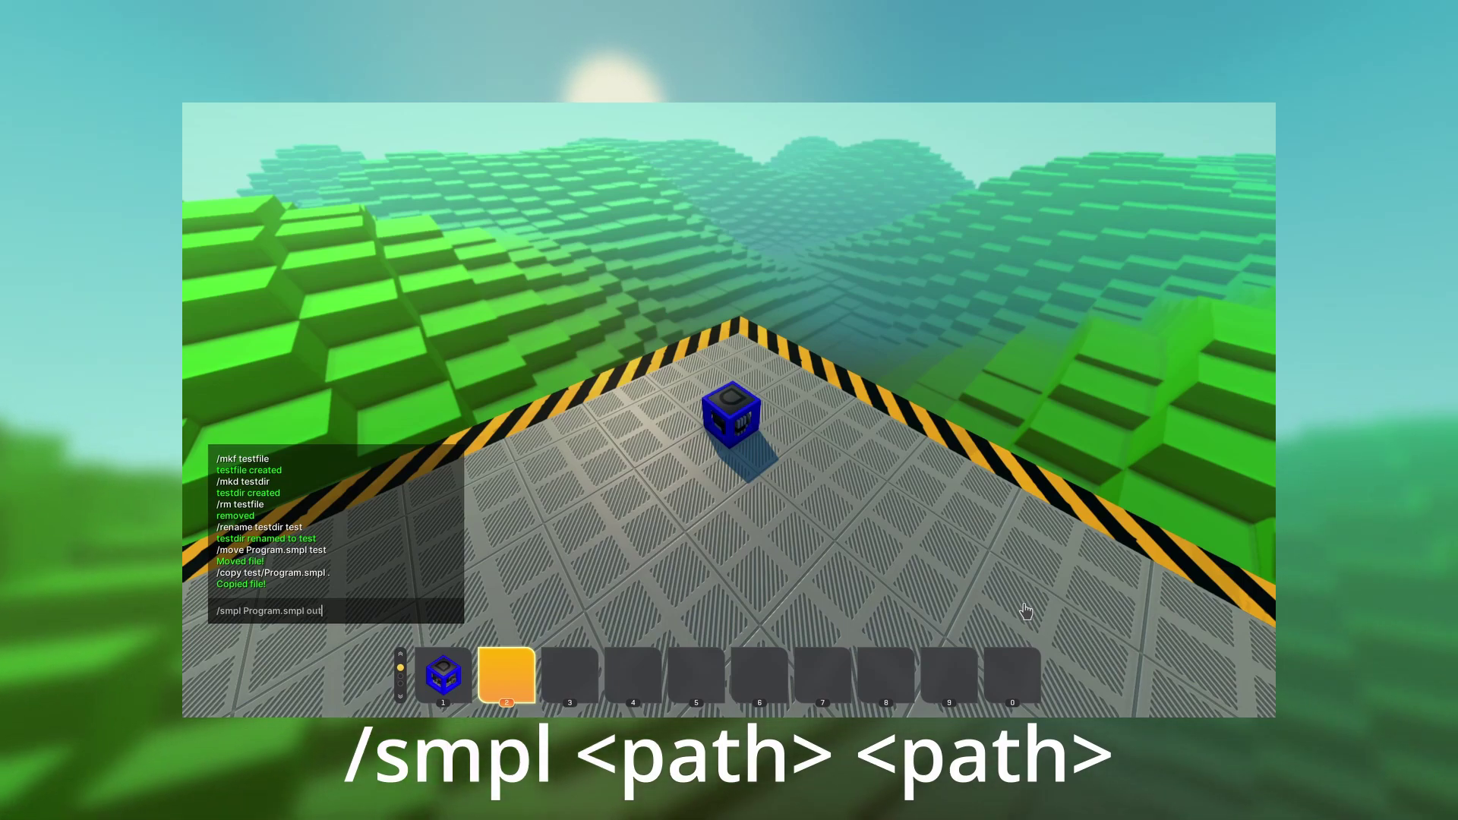
{"action": "key", "text": "Return"}
{"action": "type", "text": "/run"}
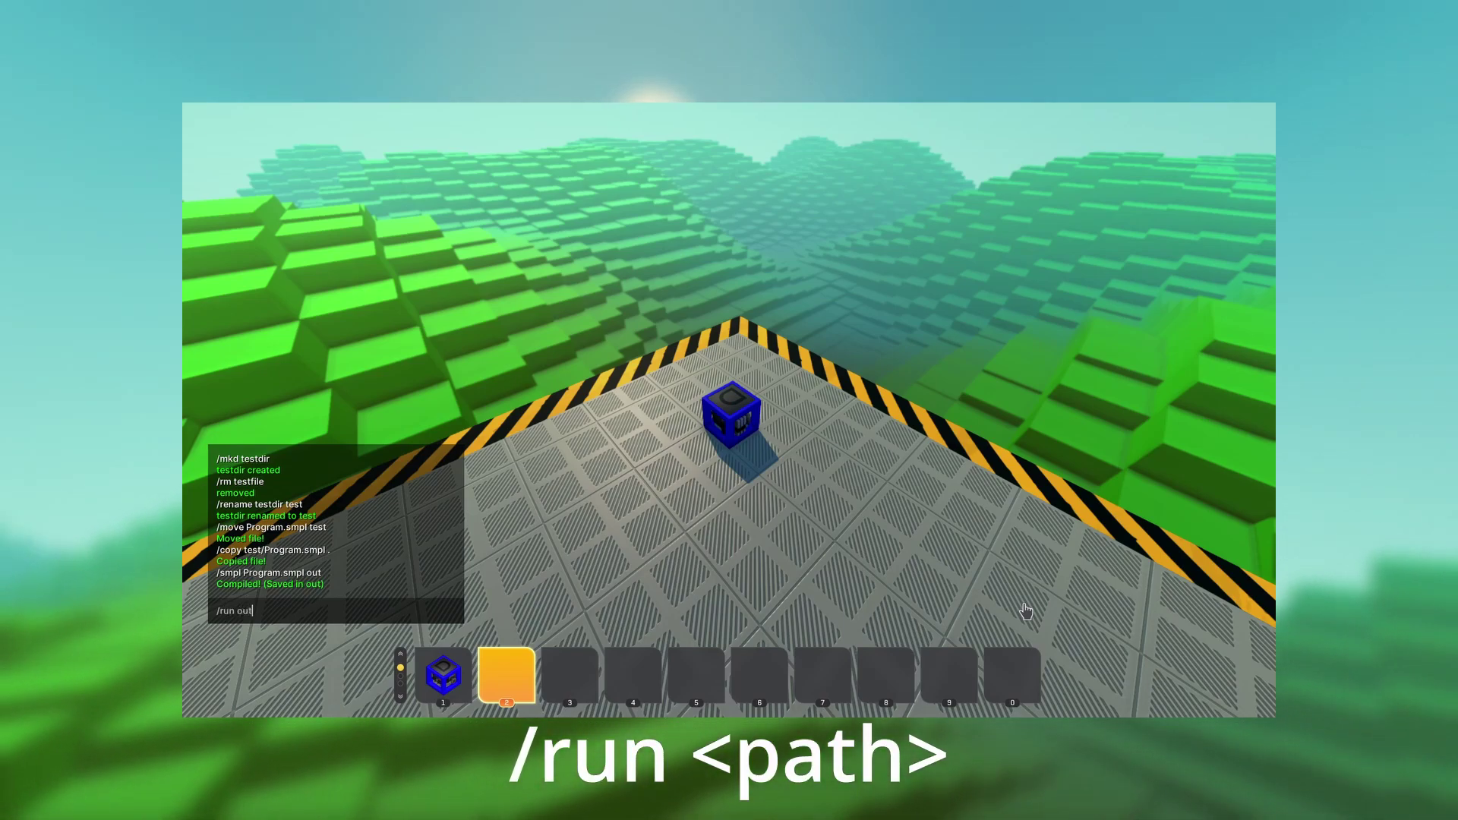
{"action": "key", "text": "Return"}
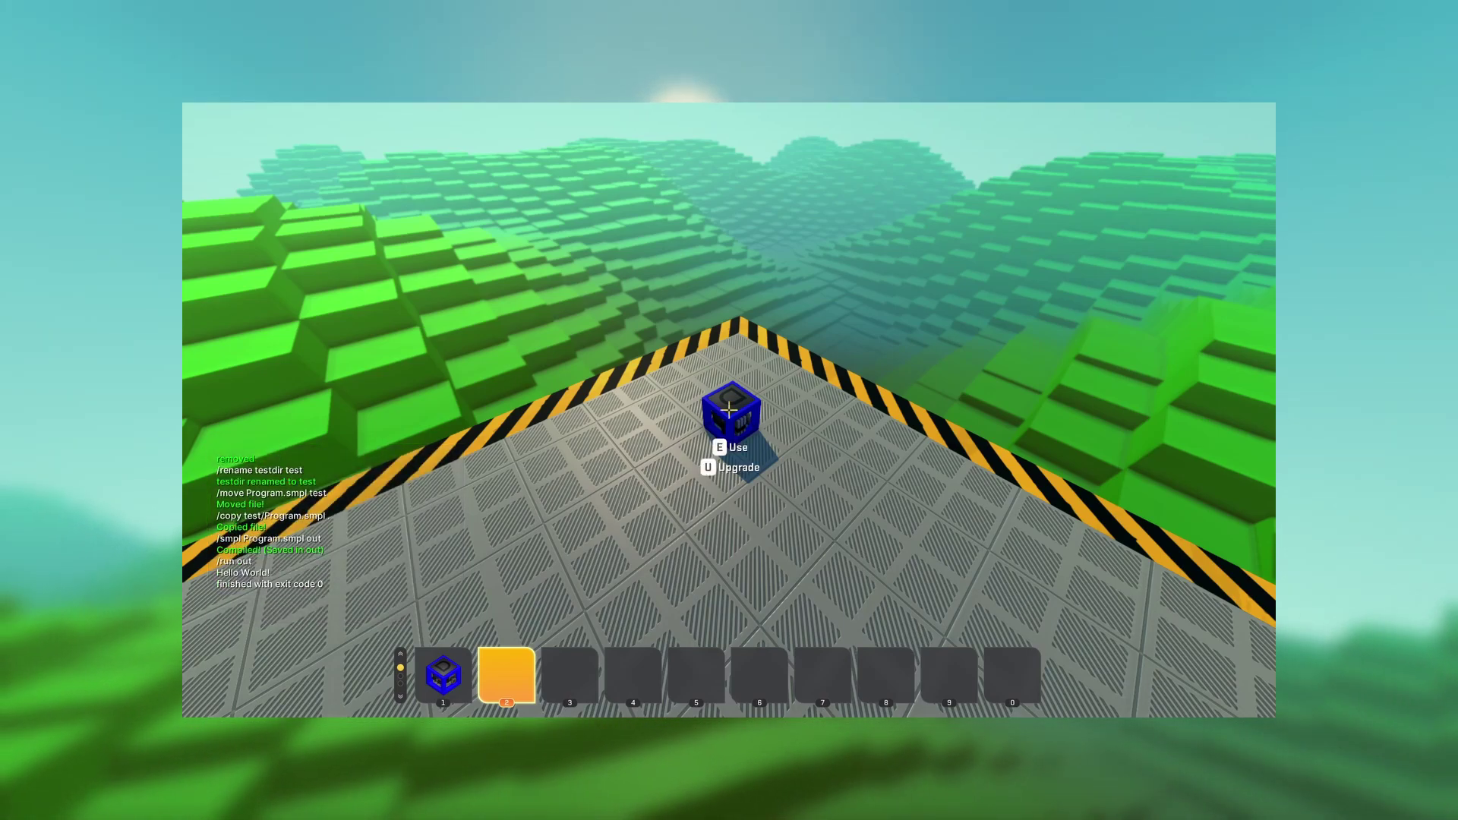